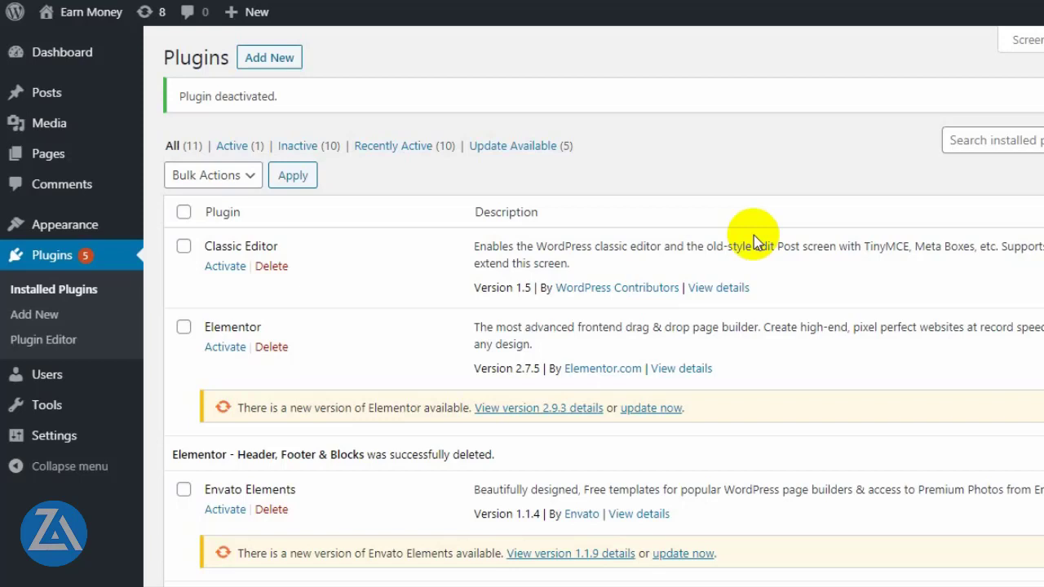
Activate the installed Astra theme for the site
{"action": "mouse_move", "coordinate": [114, 230]}
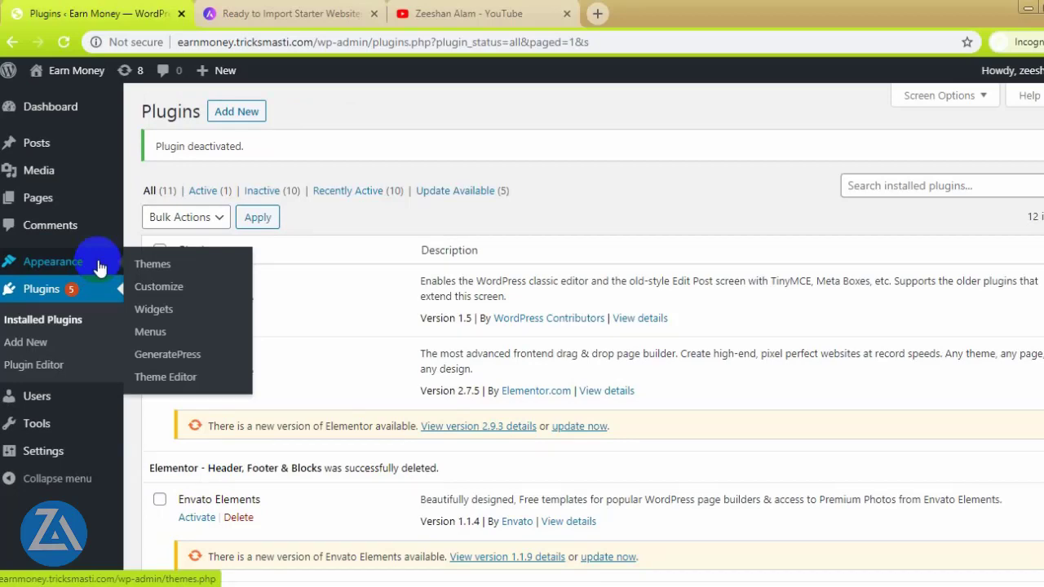
{"action": "left_click", "coordinate": [162, 269]}
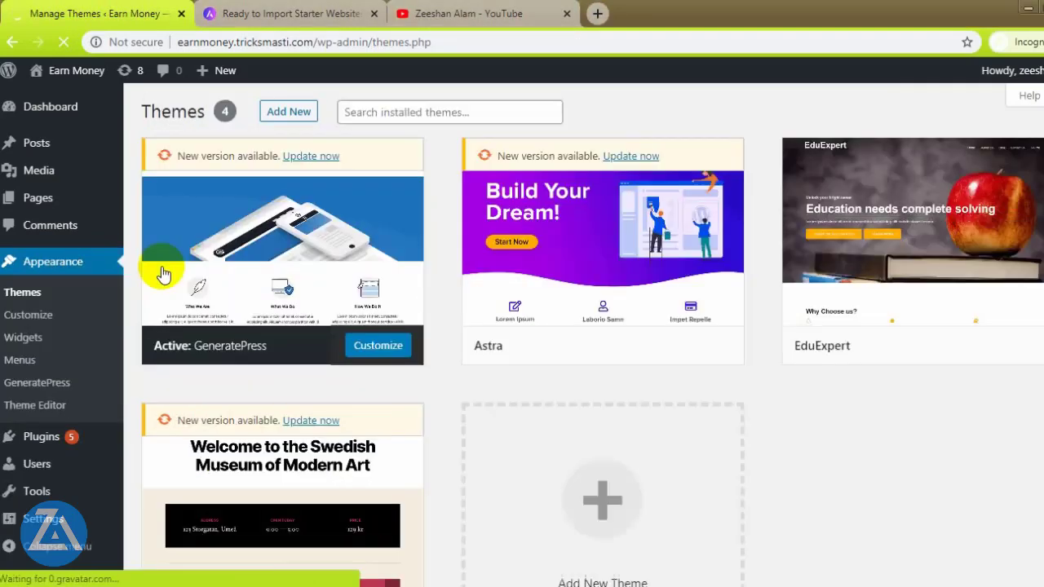
{"action": "mouse_move", "coordinate": [604, 264]}
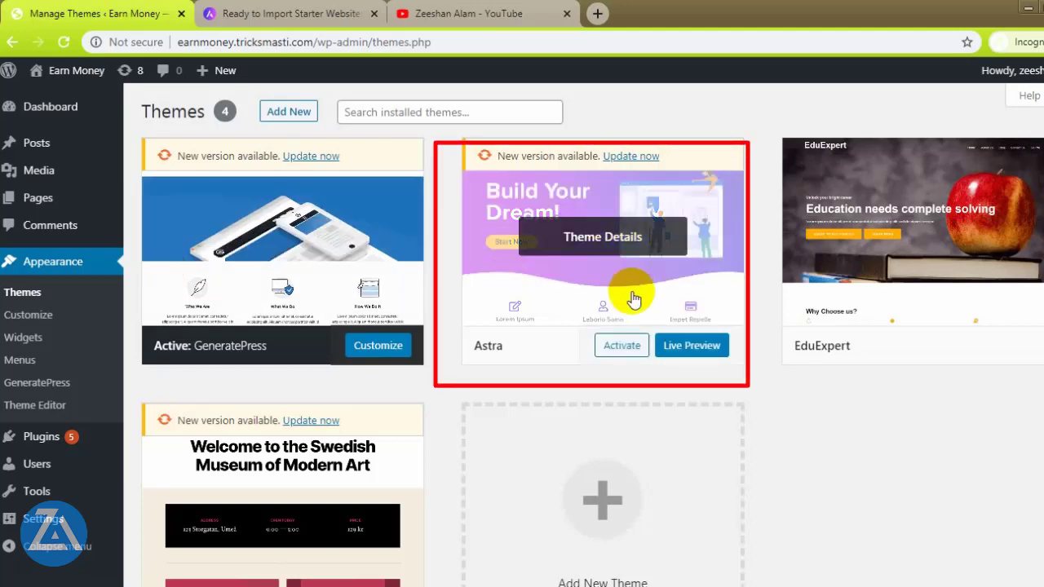
{"action": "left_click", "coordinate": [640, 349]}
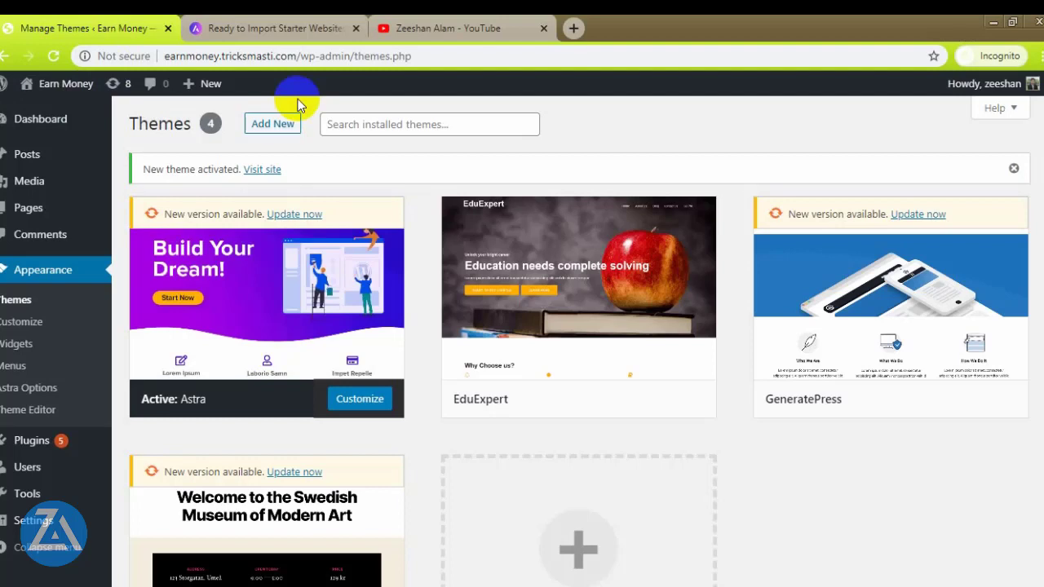
Find the Starter Templates plugin by searching new plugins for "astra", and install and activate it
{"action": "mouse_move", "coordinate": [70, 443]}
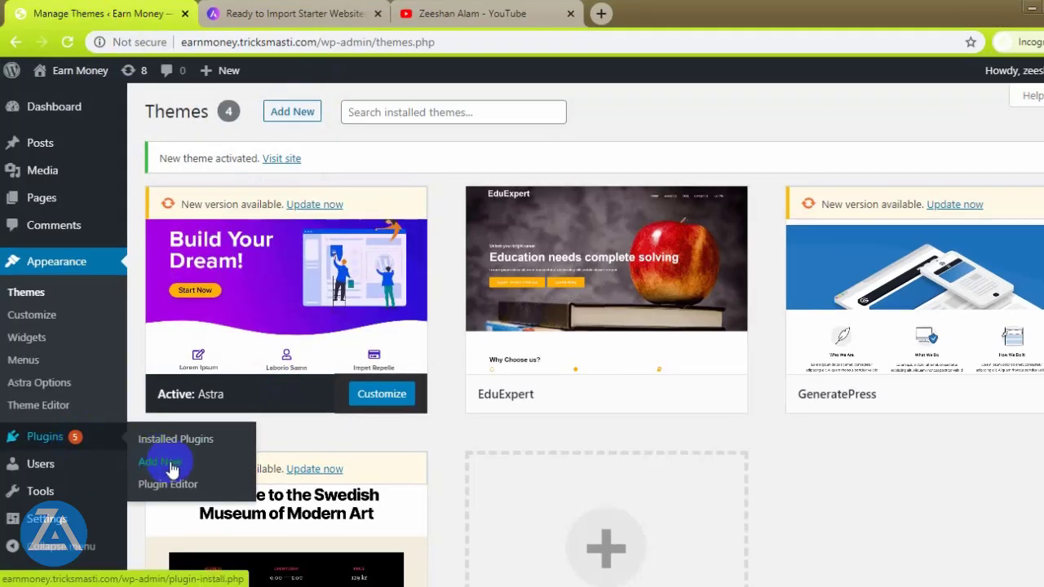
{"action": "left_click", "coordinate": [172, 469]}
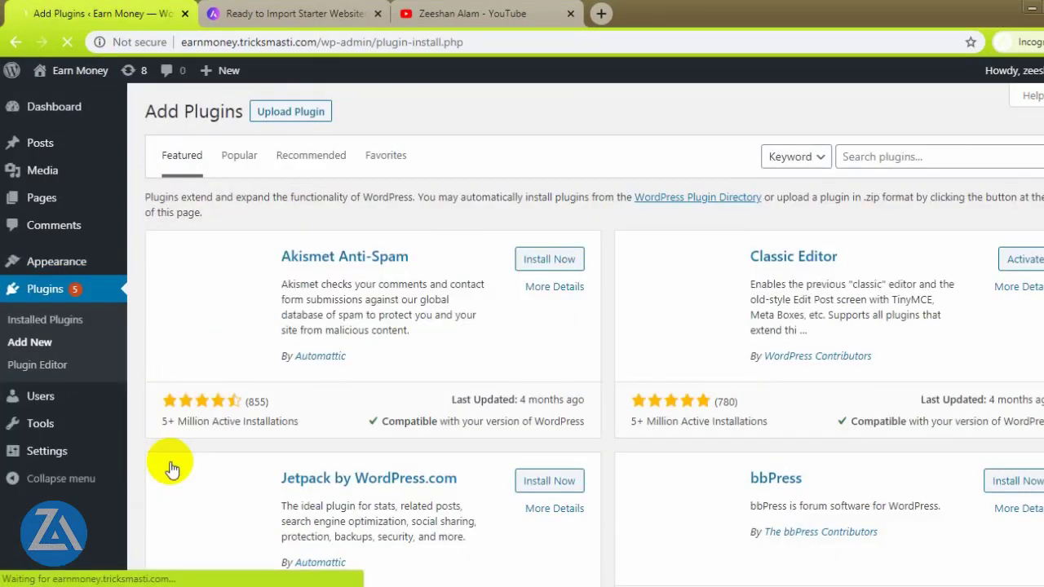
{"action": "left_click", "coordinate": [862, 154]}
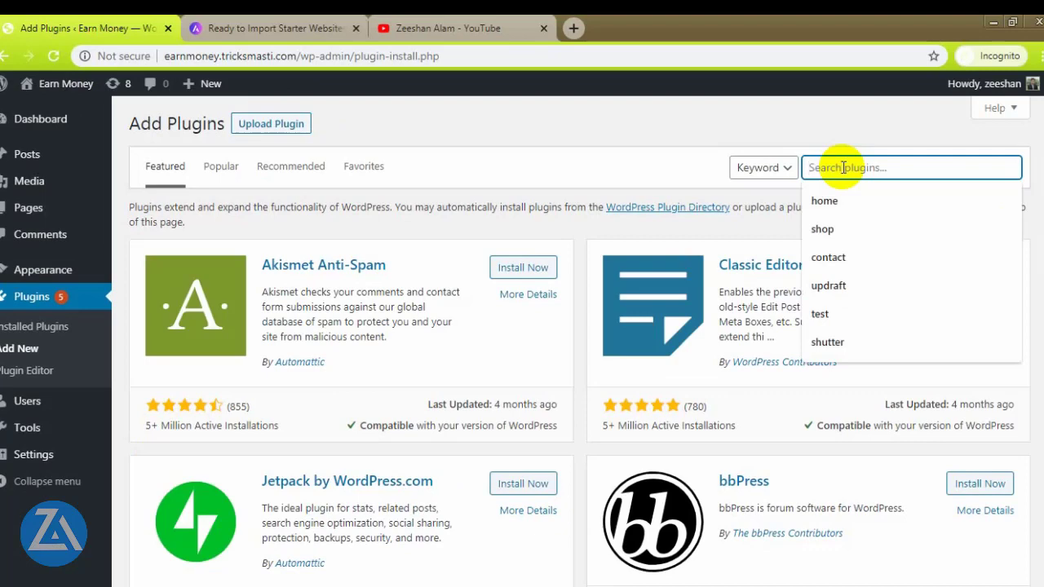
{"action": "type", "text": "astra"}
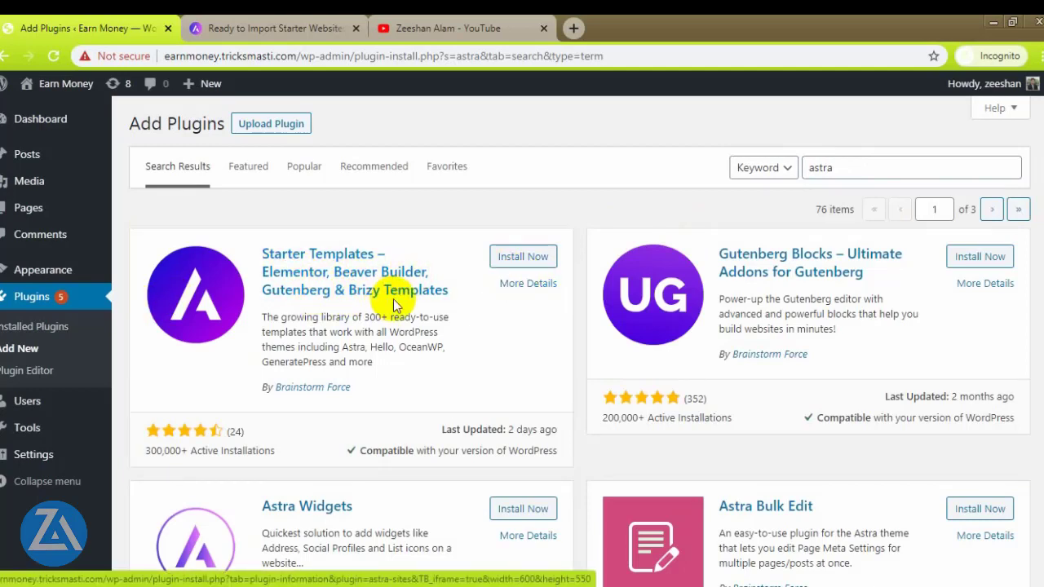
{"action": "left_click", "coordinate": [507, 258]}
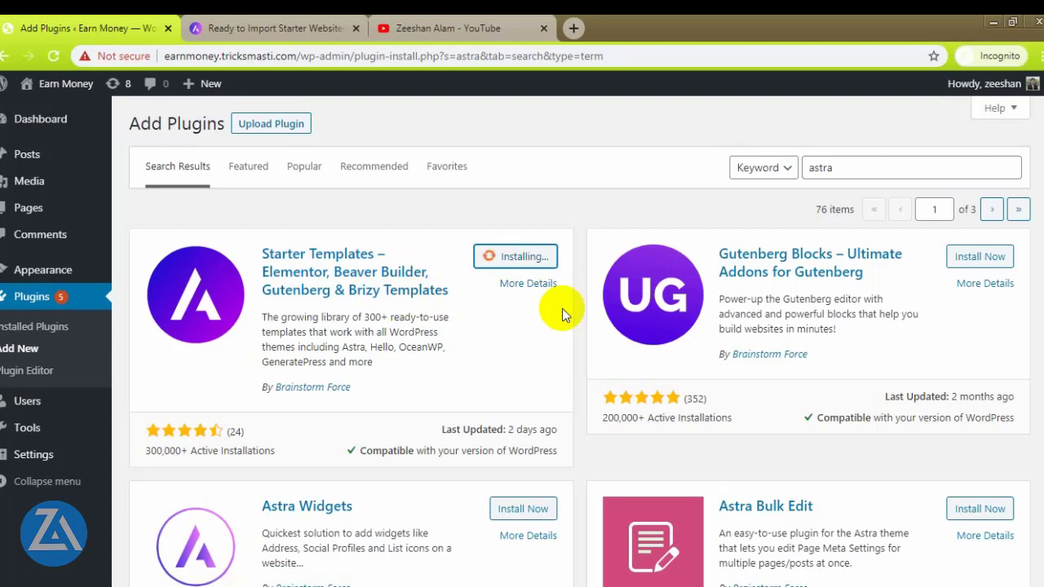
{"action": "left_click", "coordinate": [550, 254]}
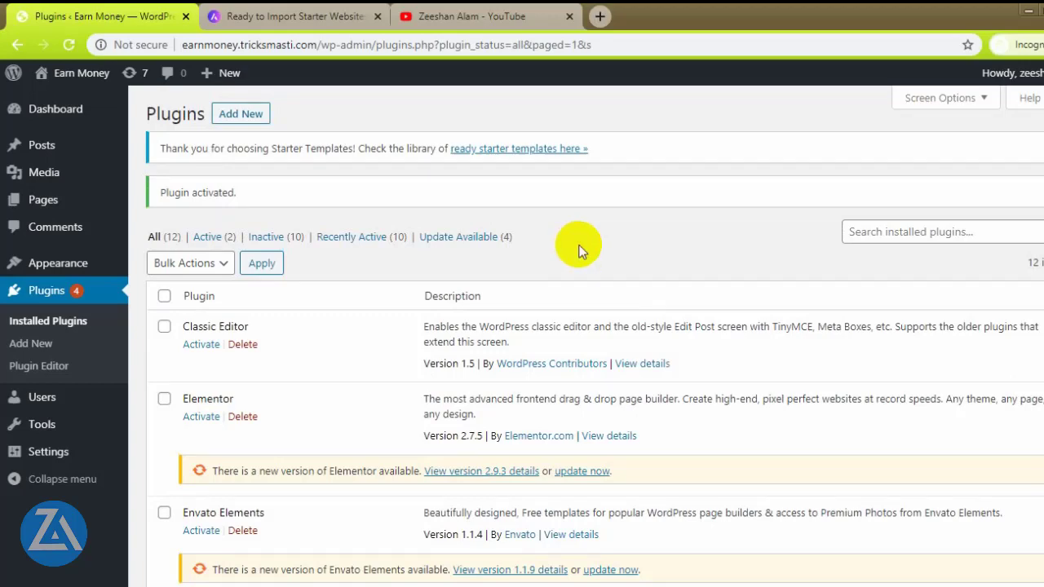
Activate the Elementor plugin among the installed plugins
{"action": "scroll", "coordinate": [594, 336], "scroll_direction": "down", "scroll_amount": 5}
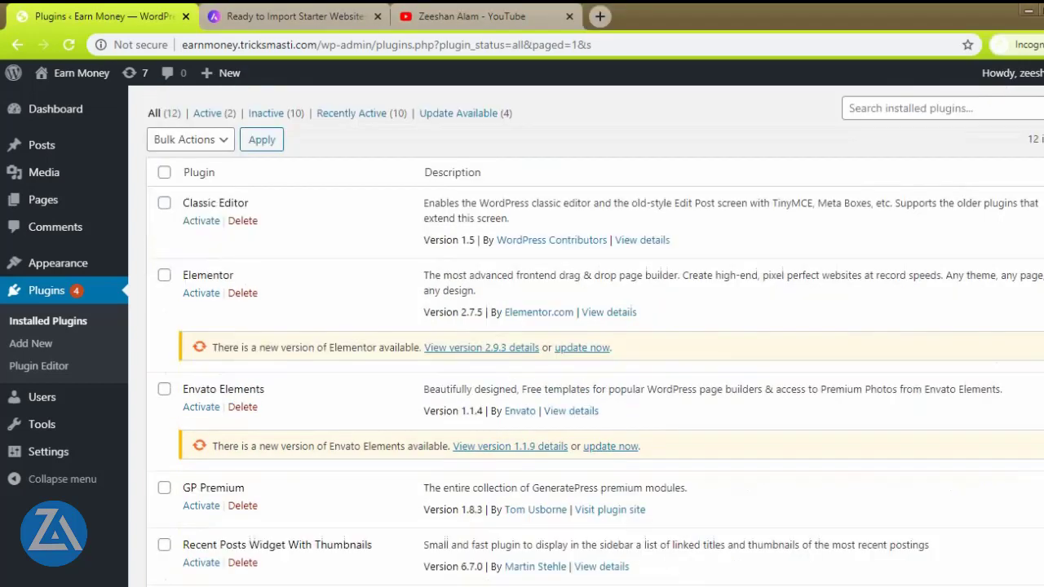
{"action": "scroll", "coordinate": [594, 336], "scroll_direction": "down", "scroll_amount": 4}
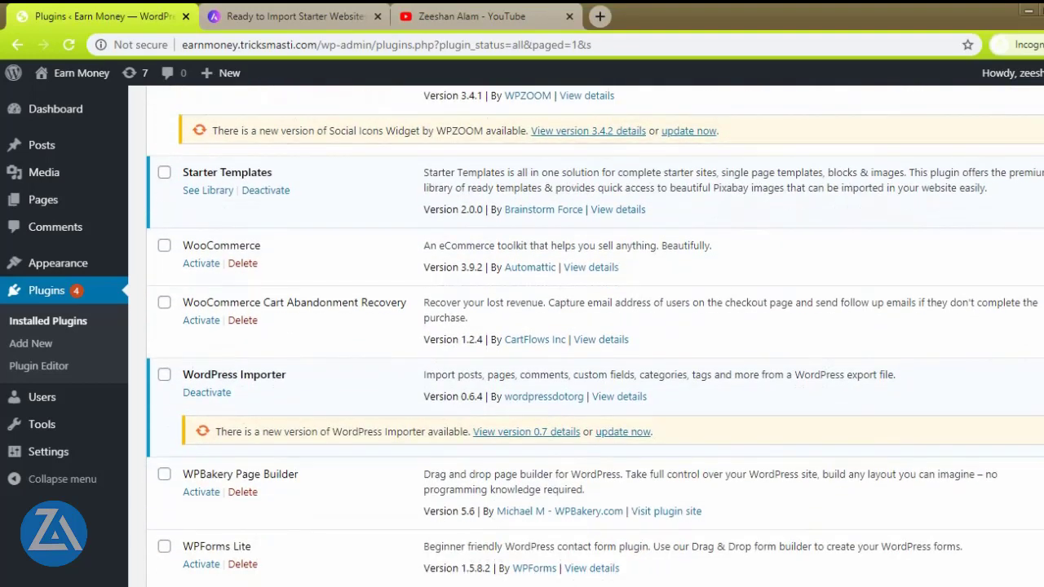
{"action": "scroll", "coordinate": [595, 336], "scroll_direction": "down", "scroll_amount": 1}
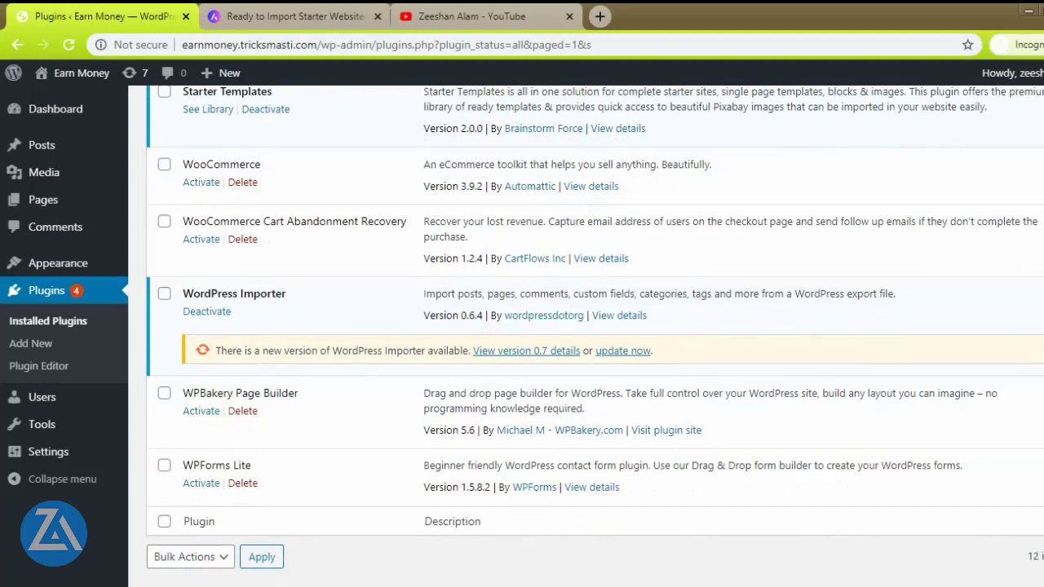
{"action": "scroll", "coordinate": [595, 336], "scroll_direction": "up", "scroll_amount": 6}
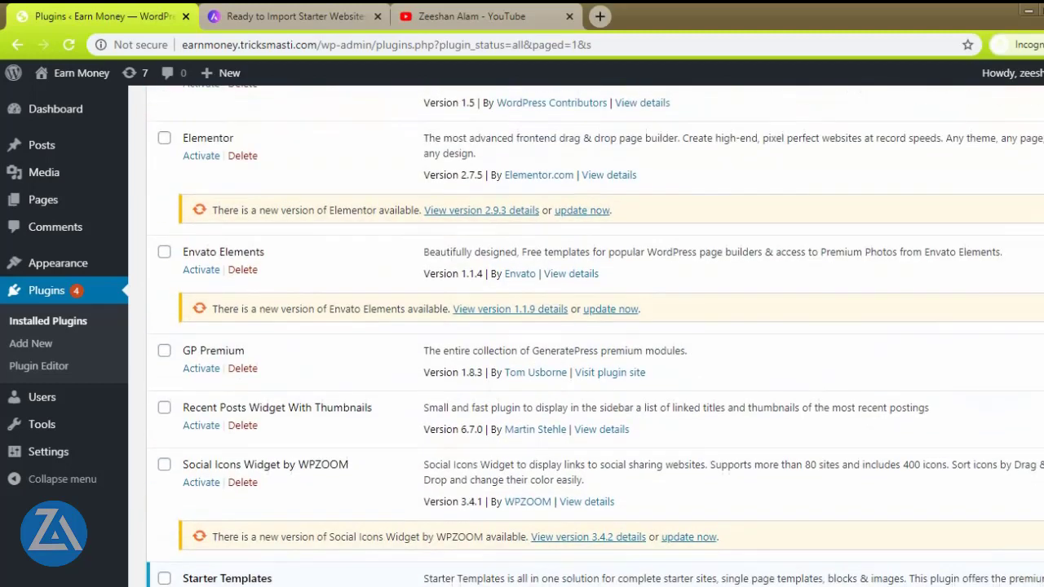
{"action": "scroll", "coordinate": [595, 336], "scroll_direction": "up", "scroll_amount": 2}
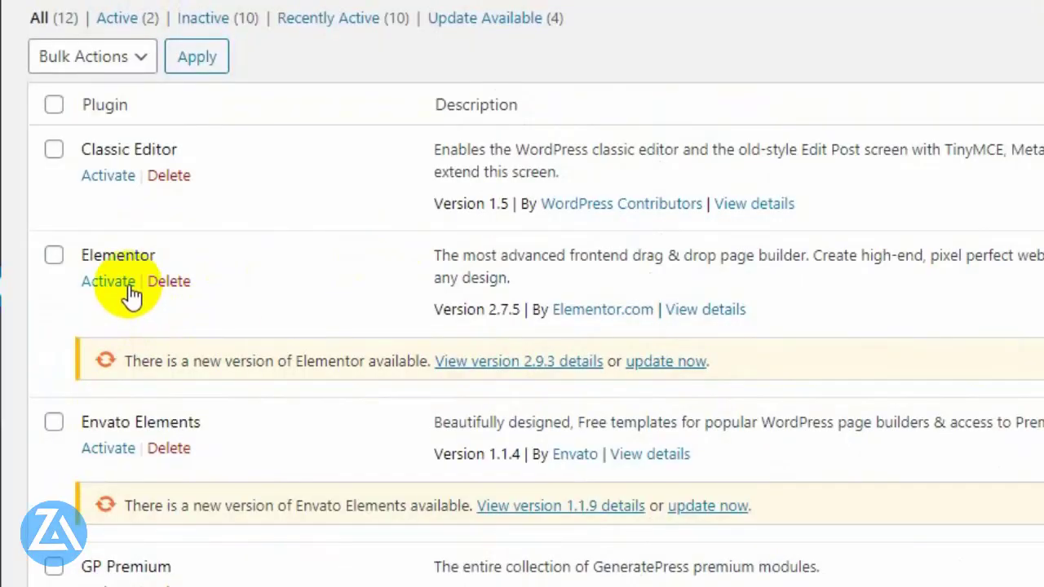
{"action": "left_click", "coordinate": [108, 281]}
{"action": "mouse_move", "coordinate": [61, 278]}
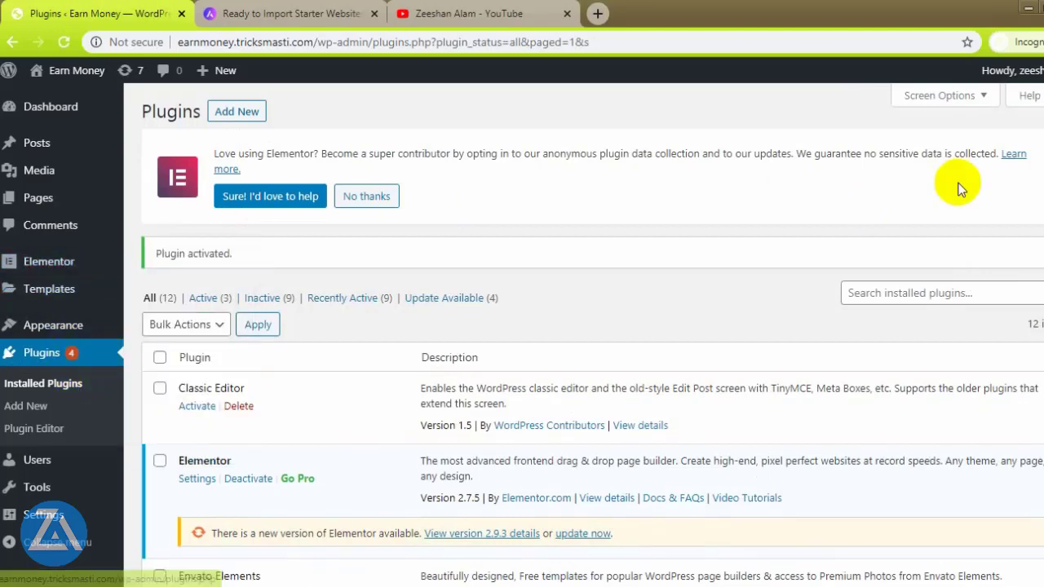
Open the Starter Templates library from its plugin entry and filter the templates to Free ones
{"action": "scroll", "coordinate": [592, 334], "scroll_direction": "down", "scroll_amount": 3}
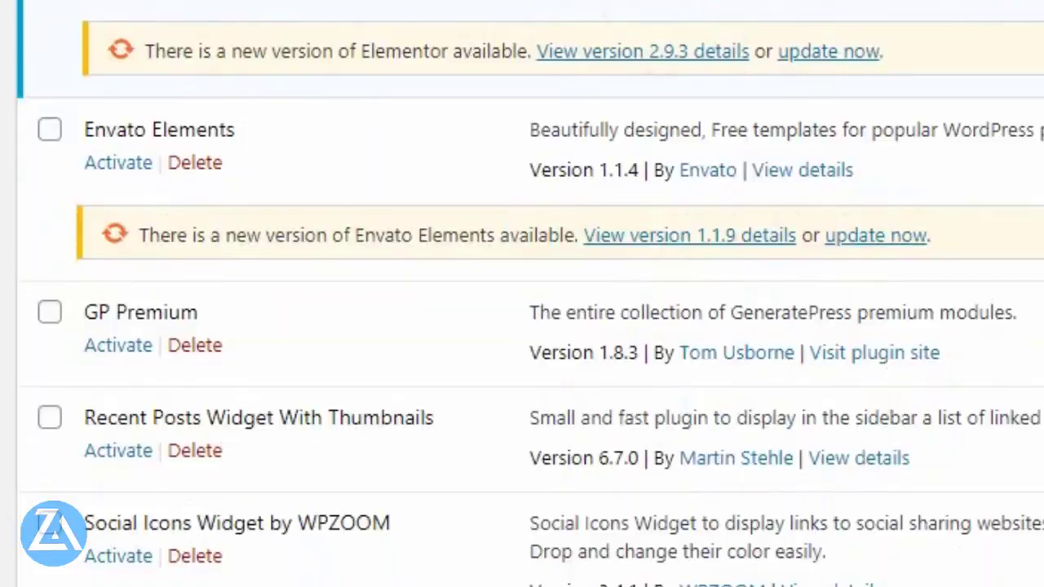
{"action": "scroll", "coordinate": [563, 261], "scroll_direction": "down", "scroll_amount": 5}
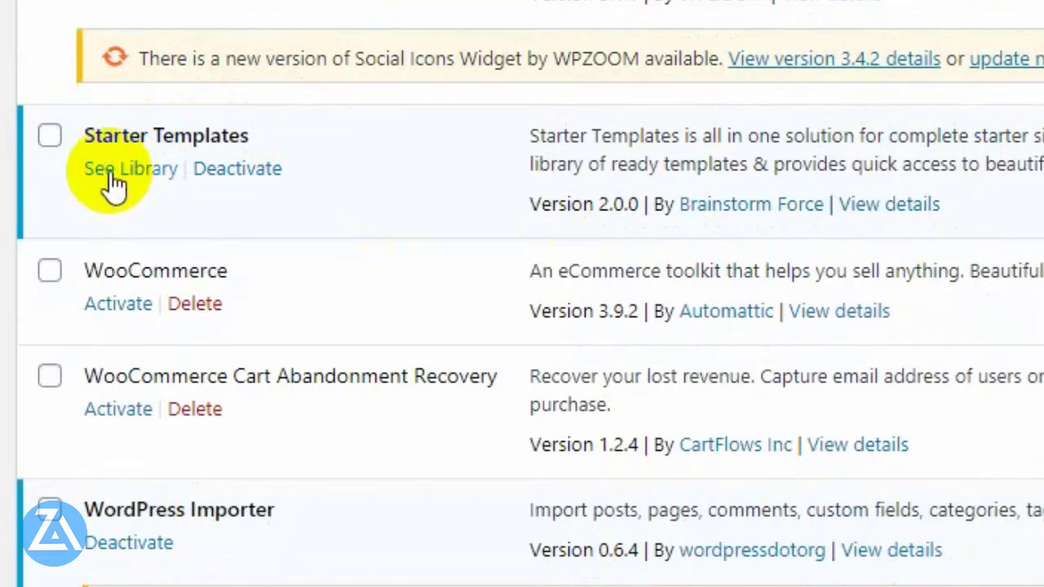
{"action": "left_click", "coordinate": [115, 181]}
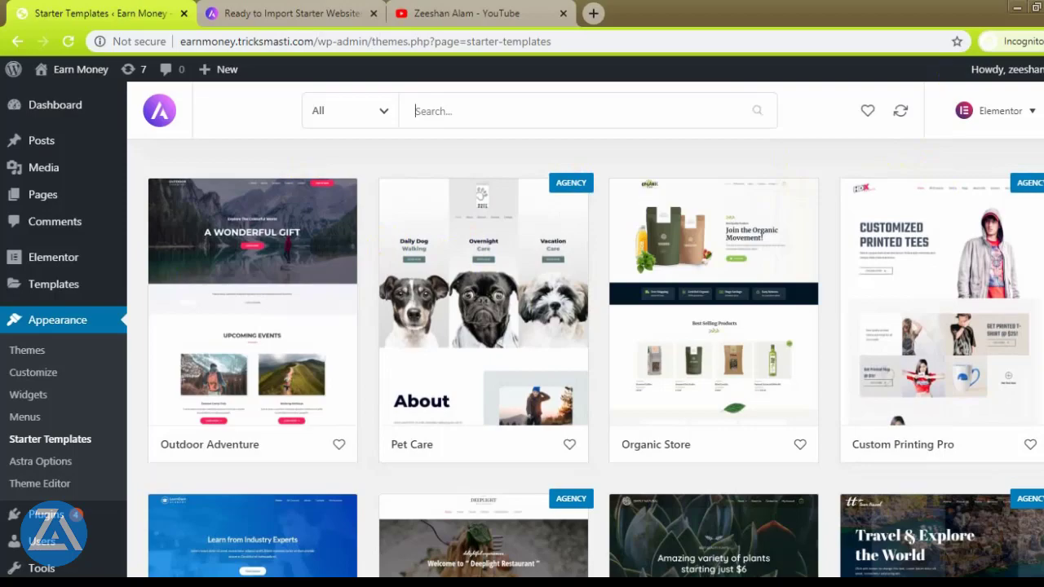
{"action": "scroll", "coordinate": [522, 342], "scroll_direction": "down", "scroll_amount": 15}
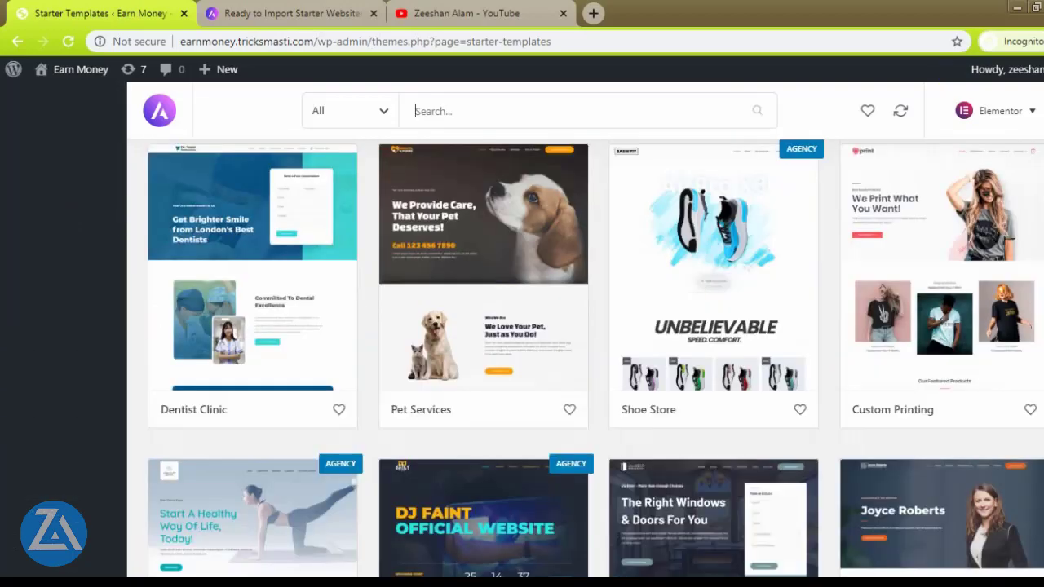
{"action": "scroll", "coordinate": [522, 343], "scroll_direction": "up", "scroll_amount": 15}
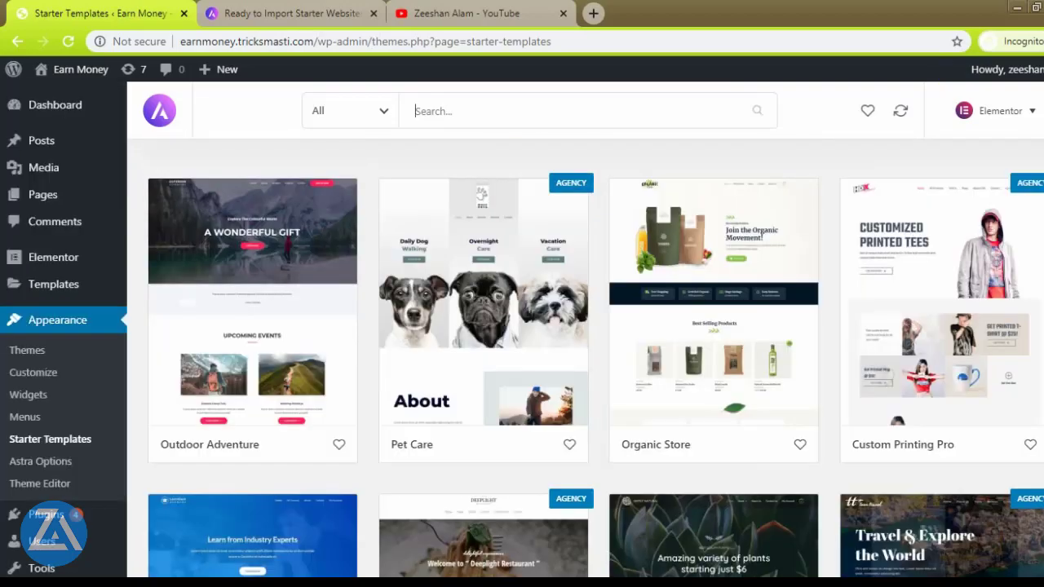
{"action": "left_click", "coordinate": [379, 111]}
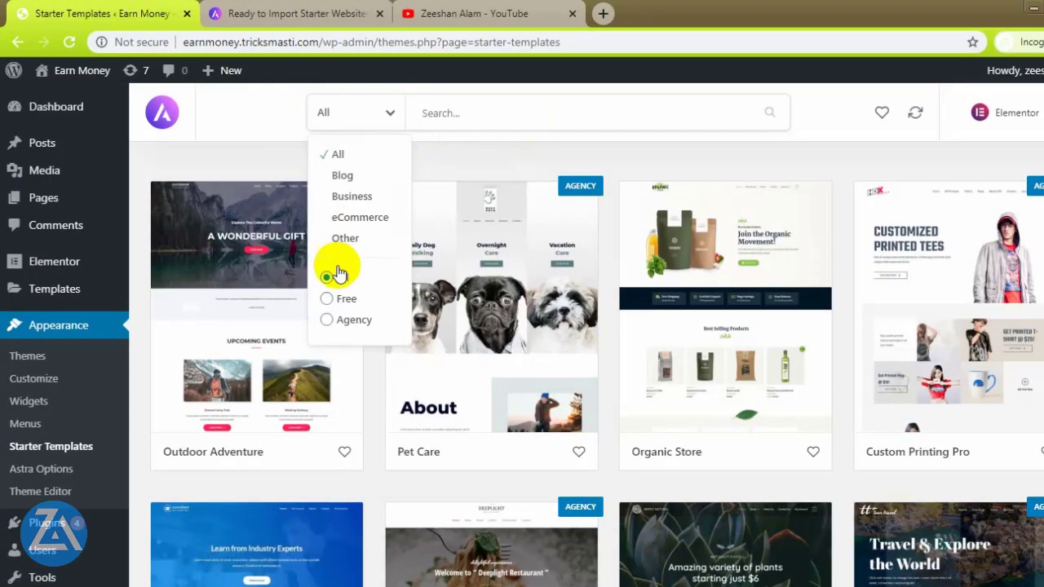
{"action": "left_click", "coordinate": [335, 300]}
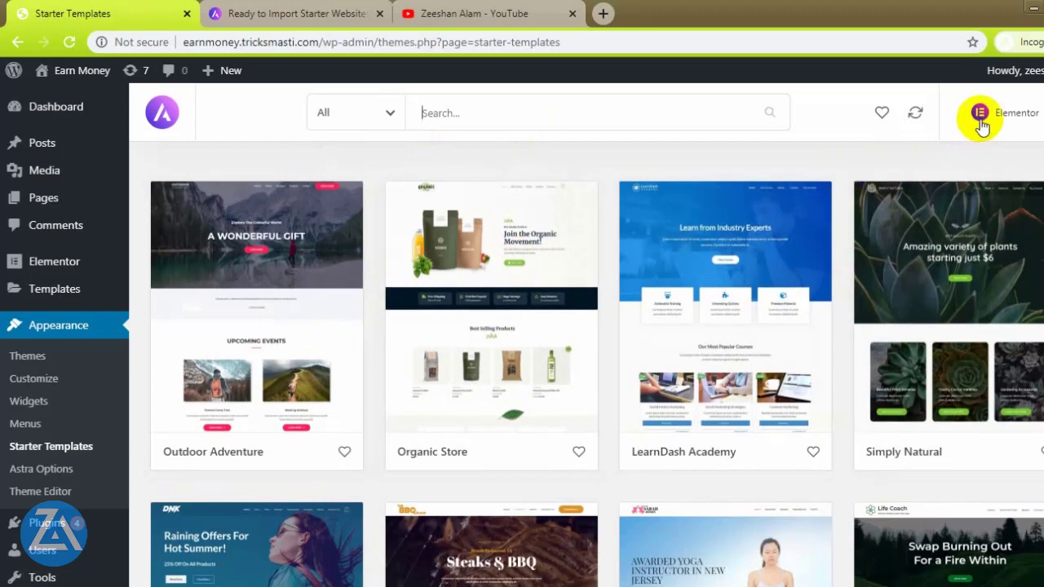
Import the complete LearnDash Academy site with customizer settings, widgets and content, skipping the plugin update and the missing premium plugins
{"action": "left_click", "coordinate": [643, 296]}
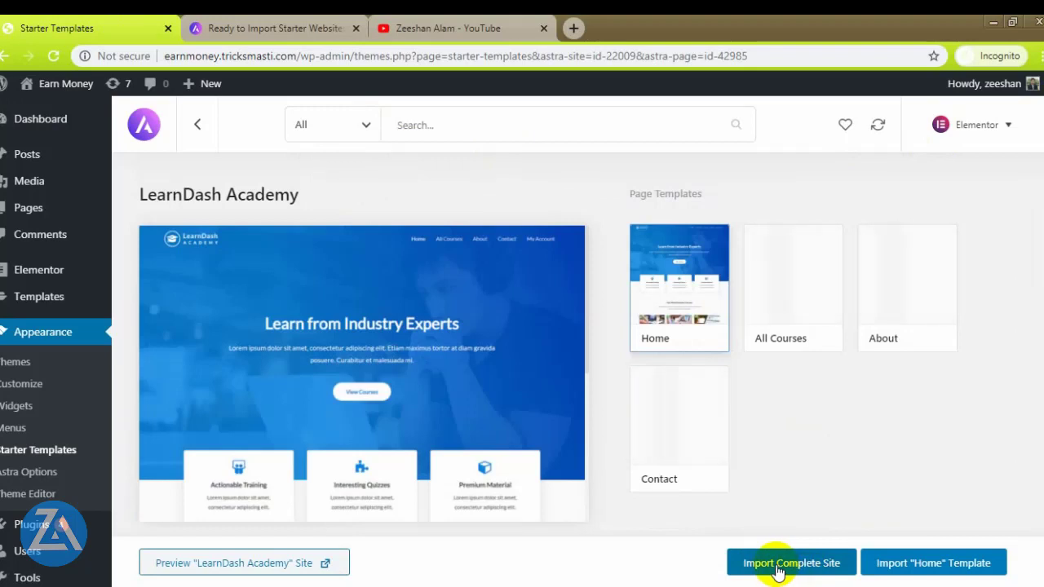
{"action": "left_click", "coordinate": [778, 569]}
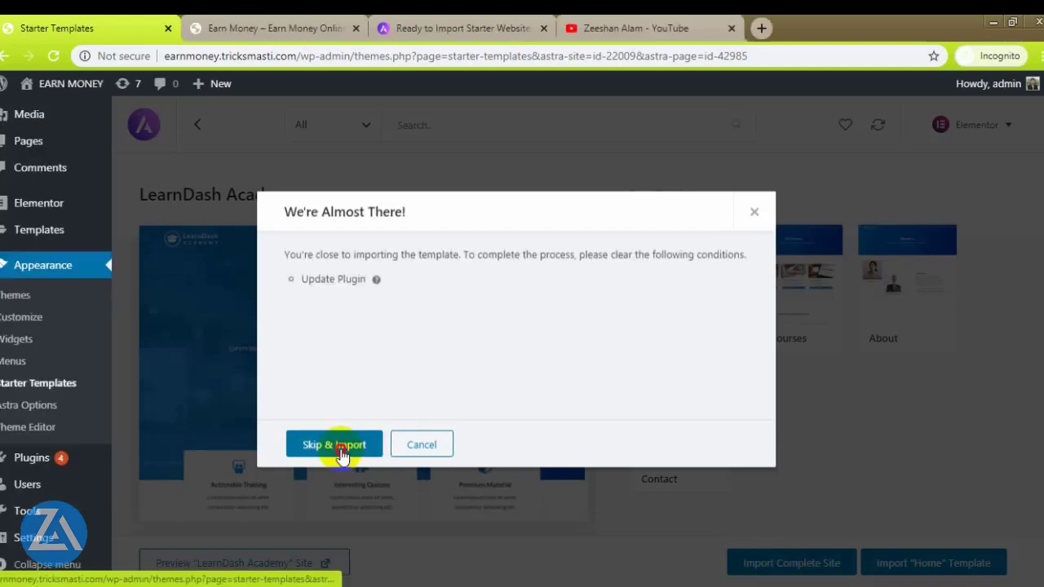
{"action": "left_click", "coordinate": [341, 447]}
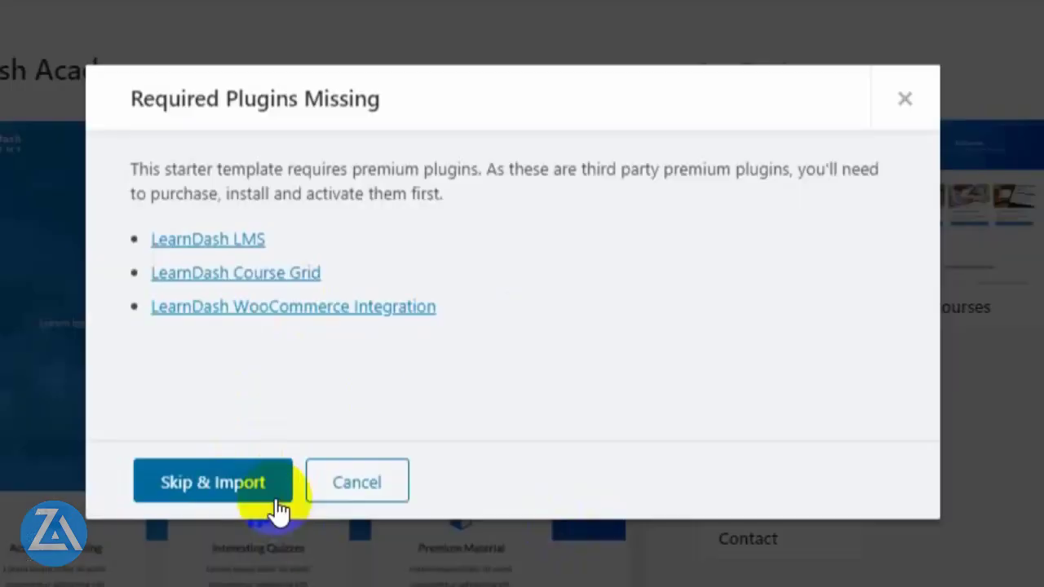
{"action": "left_click", "coordinate": [371, 455]}
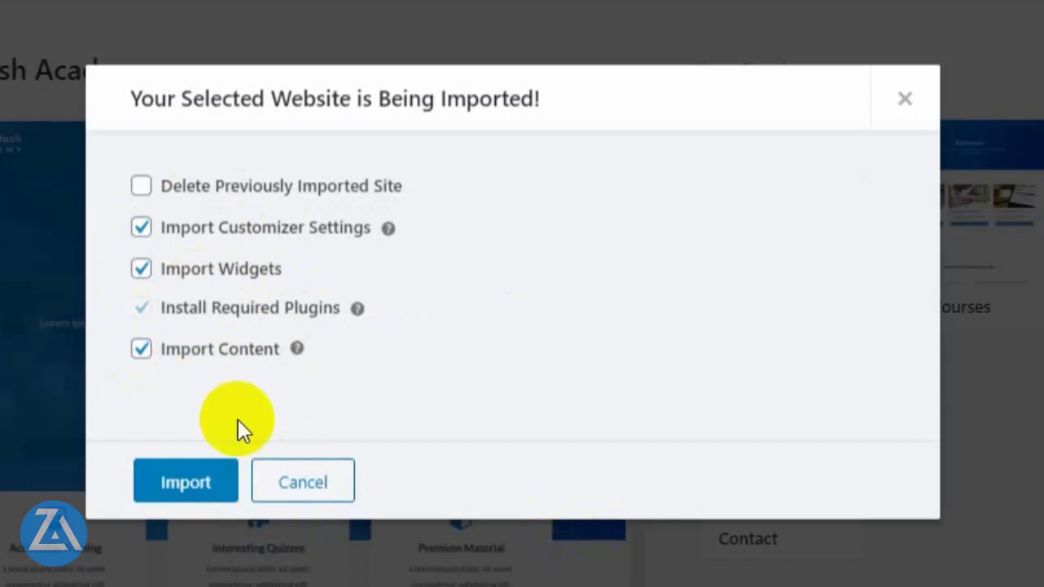
{"action": "left_click", "coordinate": [220, 487]}
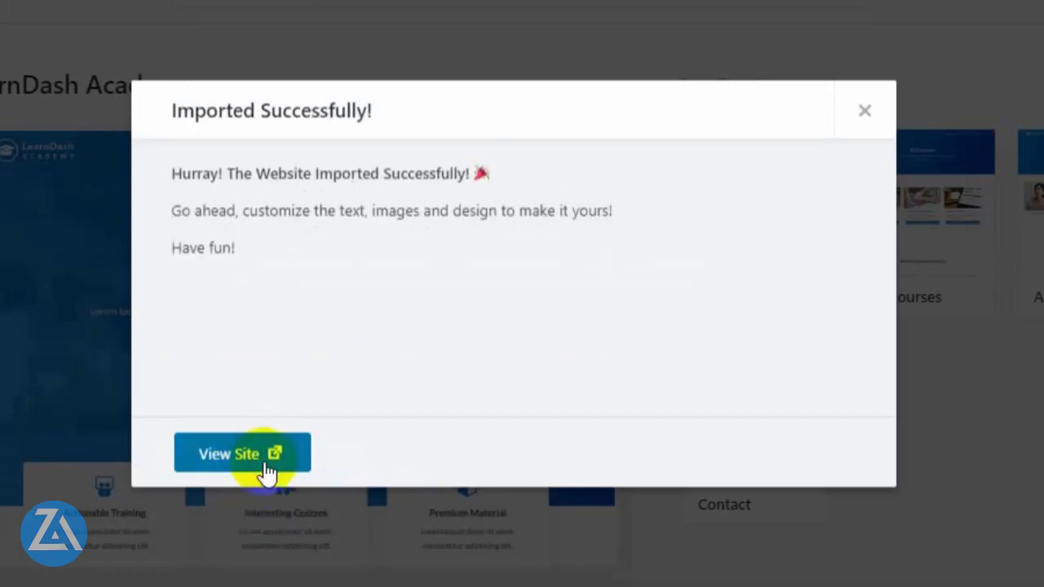
View the imported site and look through its home page from the hero section down to the industry partners
{"action": "left_click", "coordinate": [266, 469]}
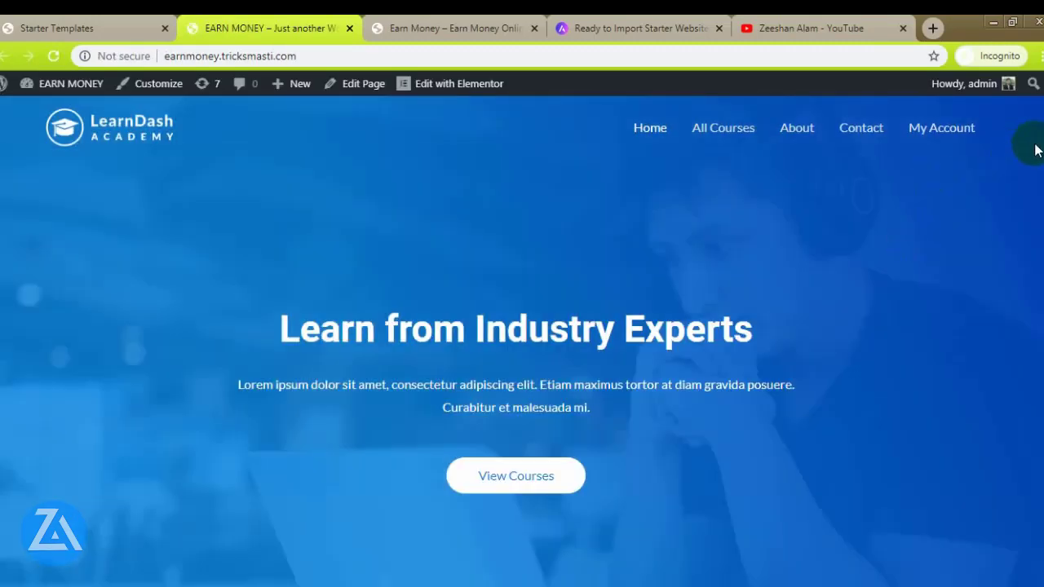
{"action": "scroll", "coordinate": [1034, 163], "scroll_direction": "down", "scroll_amount": 5}
{"action": "scroll", "coordinate": [1037, 186], "scroll_direction": "down", "scroll_amount": 6}
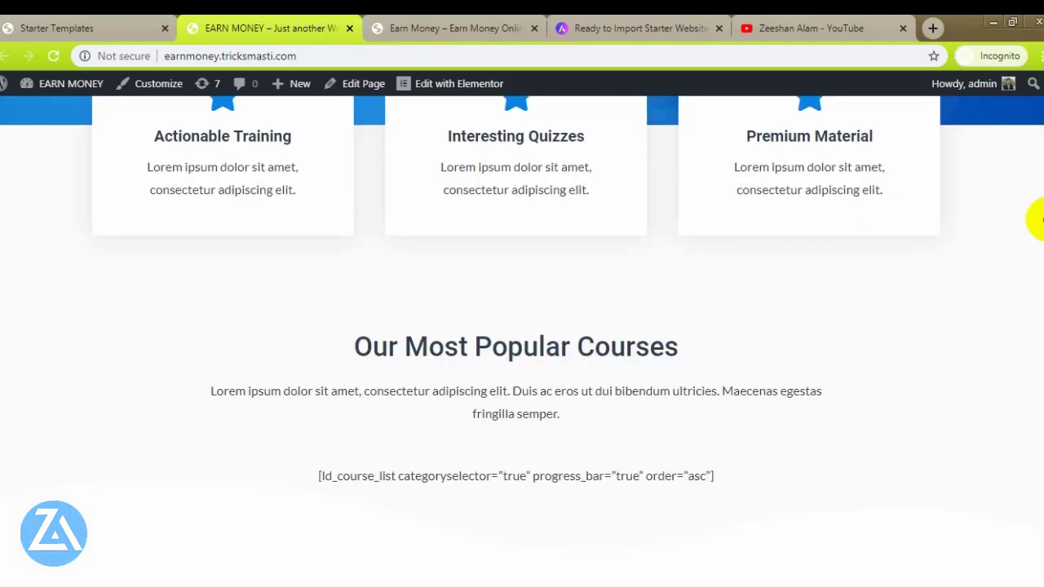
{"action": "scroll", "coordinate": [1041, 308], "scroll_direction": "down", "scroll_amount": 10}
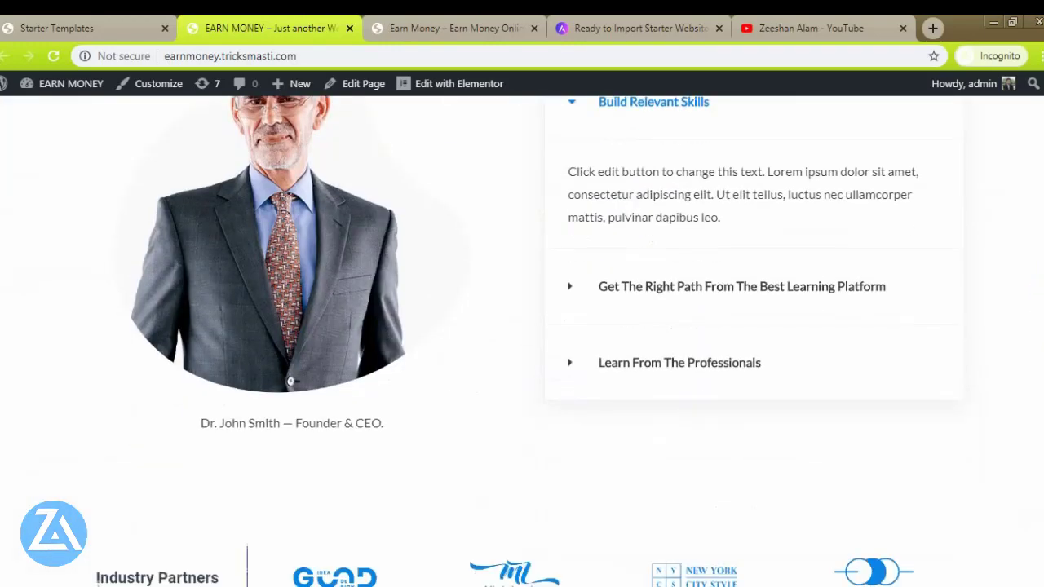
{"action": "left_click_drag", "start_coordinate": [1043, 477], "coordinate": [1041, 98]}
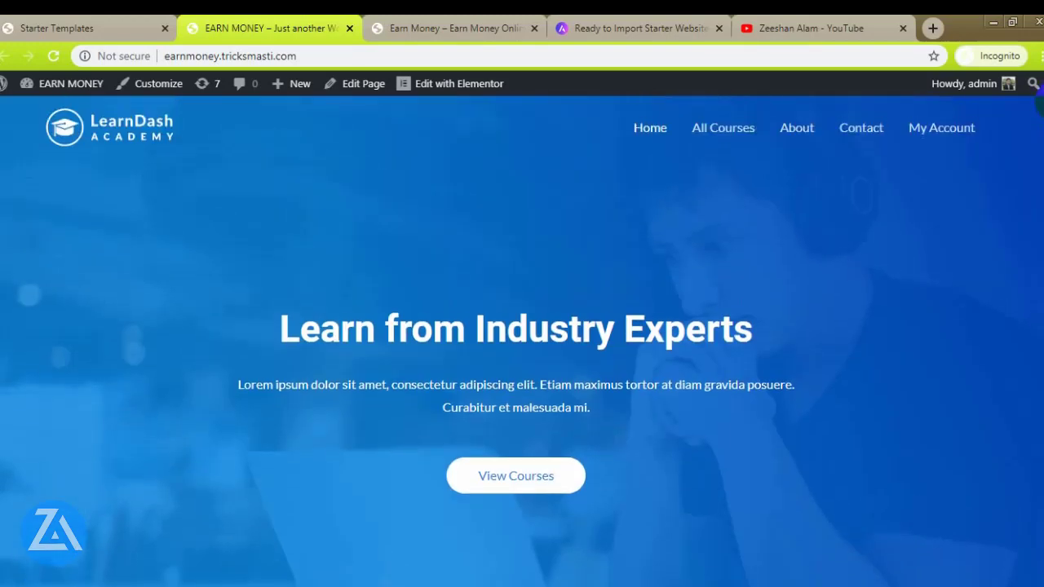
{"action": "mouse_move", "coordinate": [461, 92]}
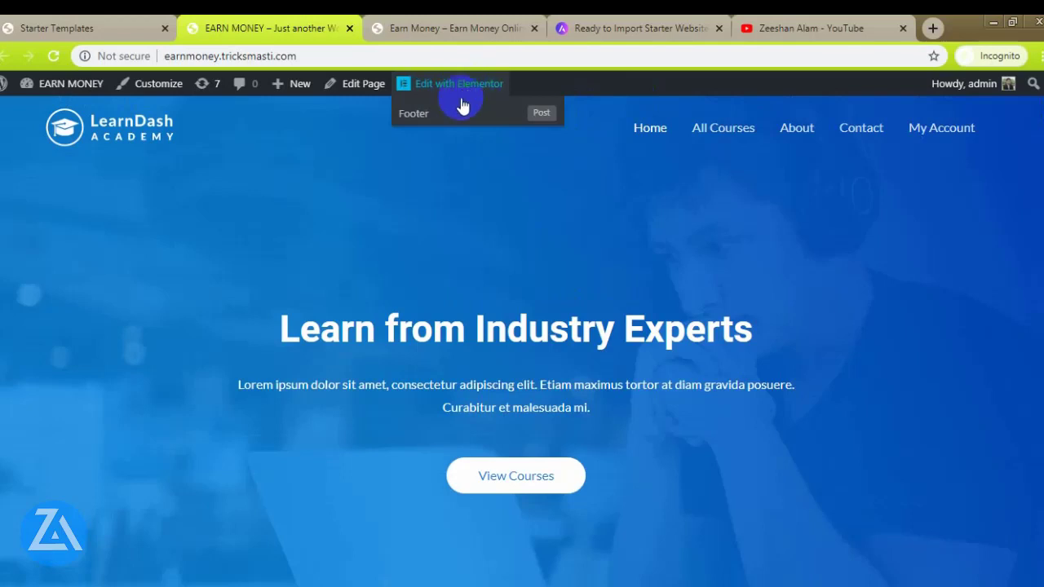
Open the site's About page and review its content down to the footer
{"action": "left_click", "coordinate": [810, 140]}
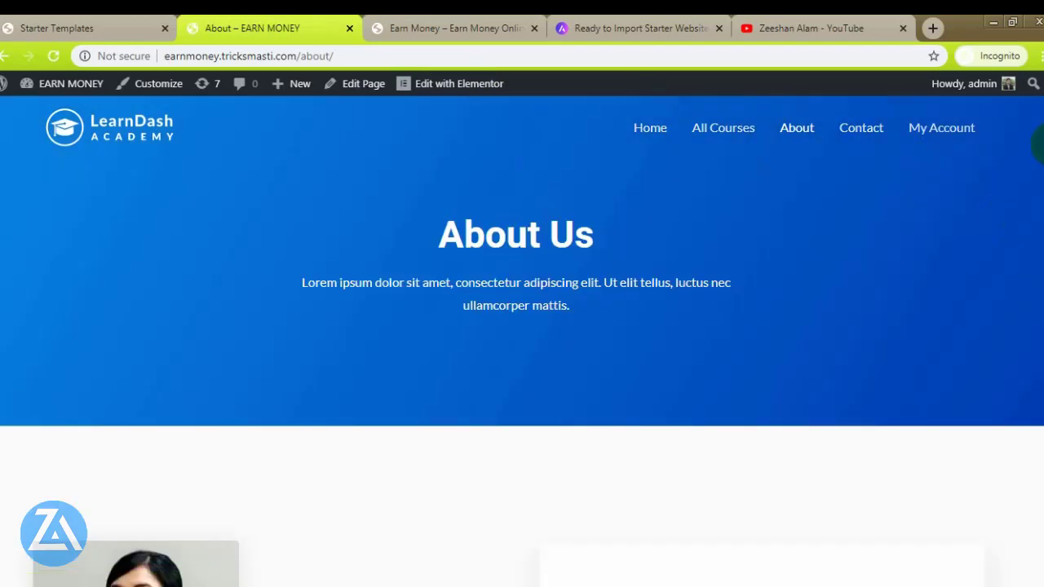
{"action": "scroll", "coordinate": [522, 326], "scroll_direction": "down", "scroll_amount": 7}
{"action": "scroll", "coordinate": [522, 327], "scroll_direction": "down", "scroll_amount": 20}
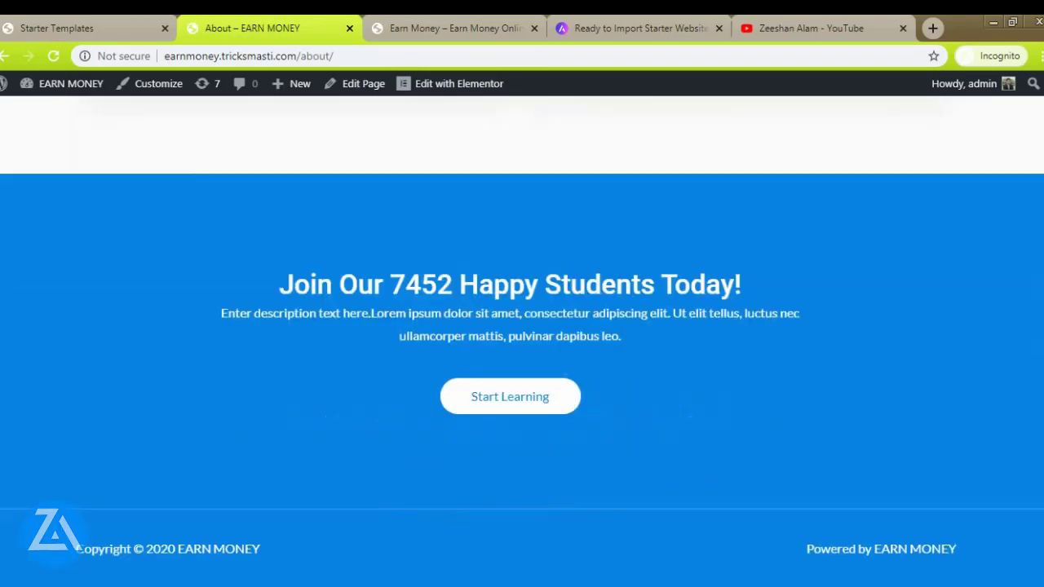
{"action": "left_click_drag", "start_coordinate": [1038, 522], "coordinate": [1036, 122]}
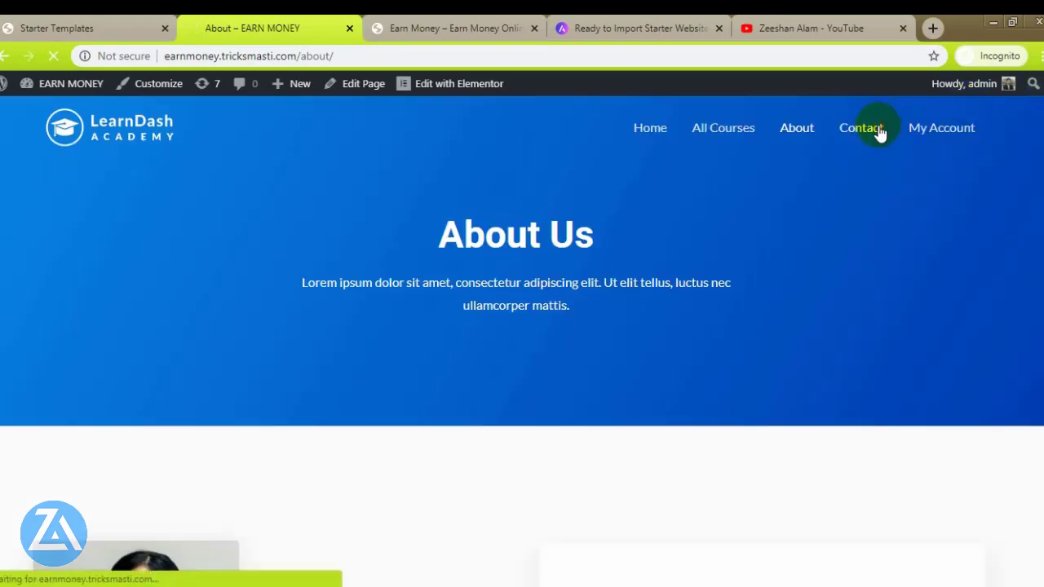